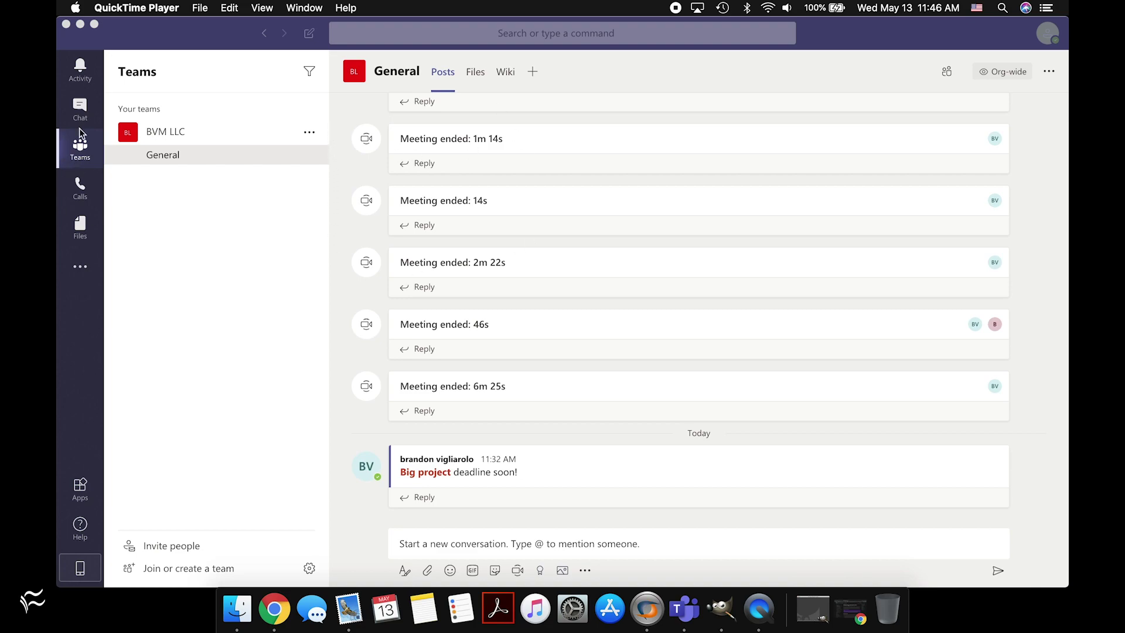
Step: Start a new tag for the BVM LLC team, name it "Big project" and add the team owner to it
left_click(309, 132)
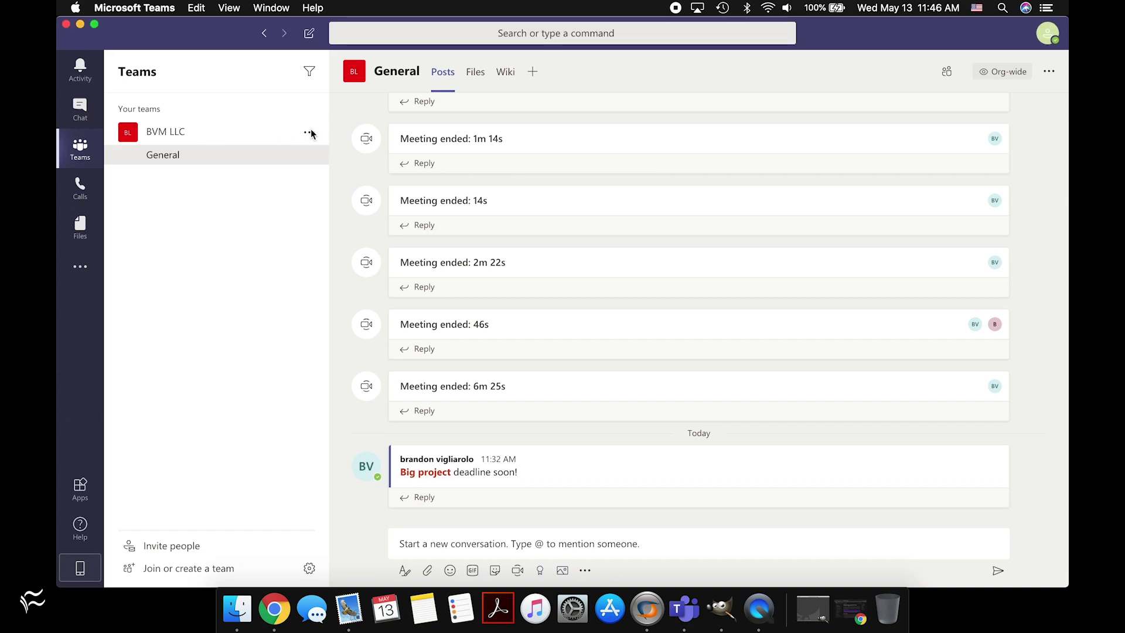
left_click(309, 133)
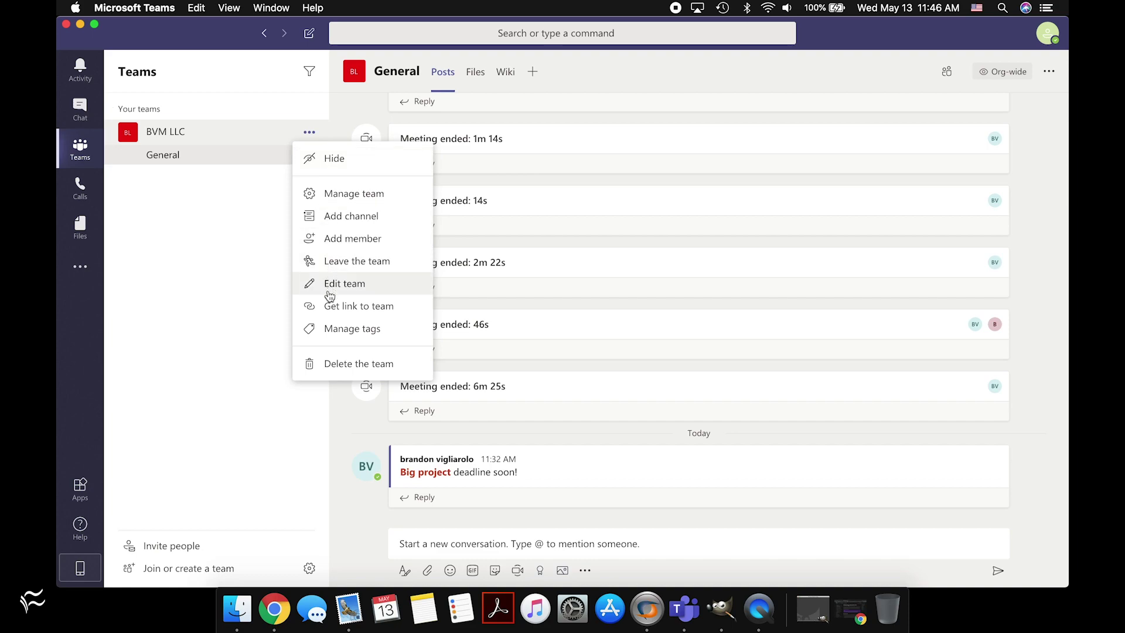
left_click(332, 328)
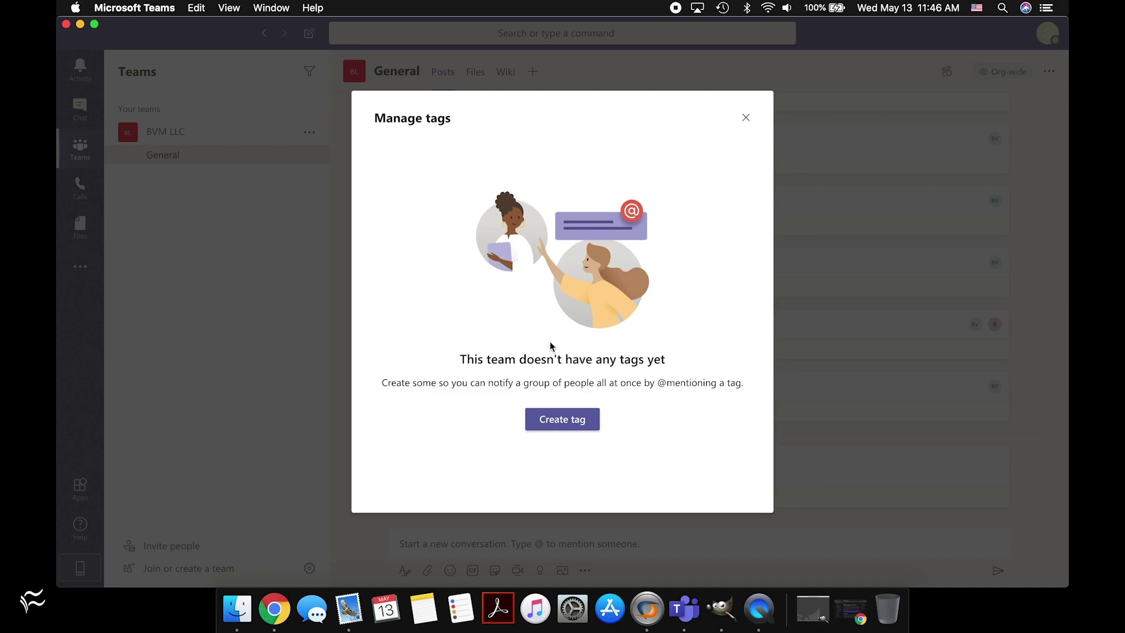
left_click(547, 419)
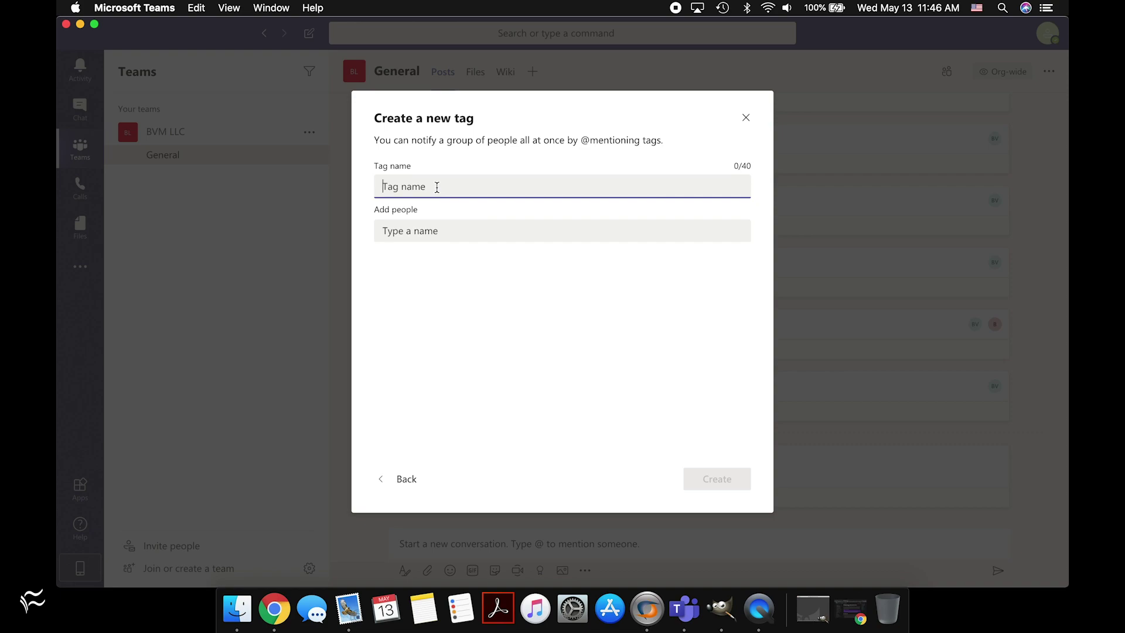
type("Big project")
left_click(520, 237)
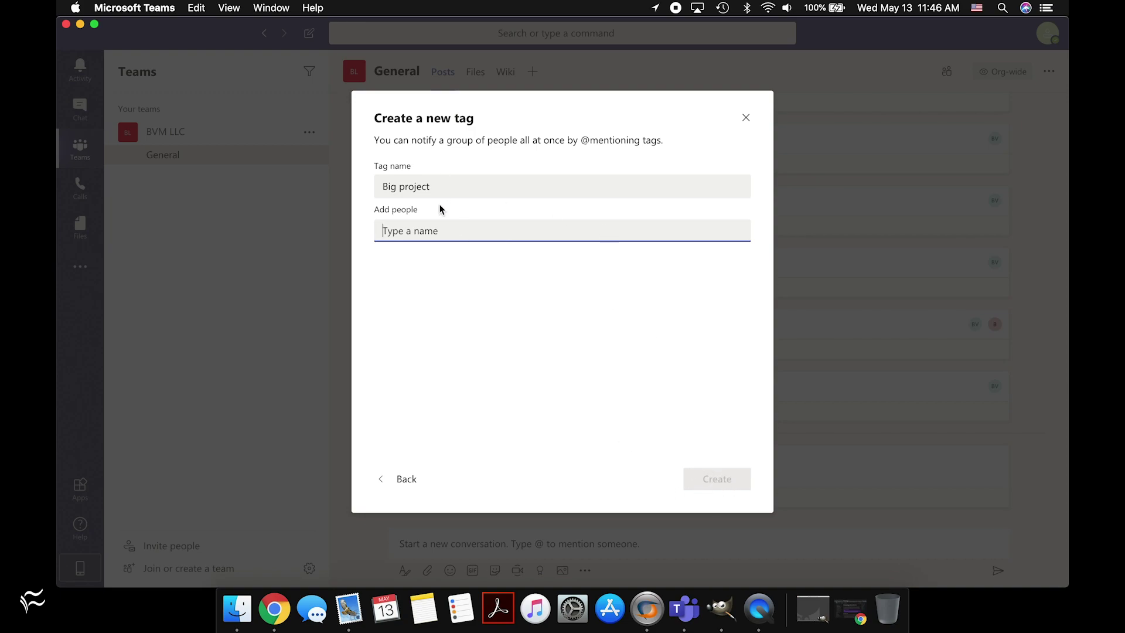
type("brandon")
left_click(458, 265)
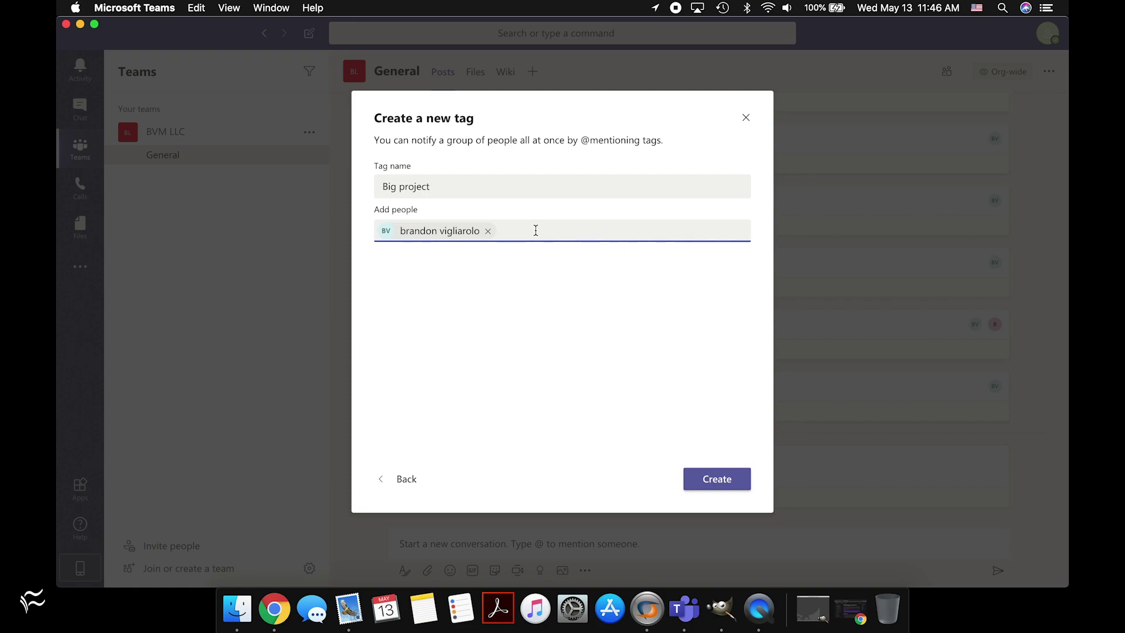
Step: Try to add the team's other member to the new tag, and clear the entered name
type("brandon")
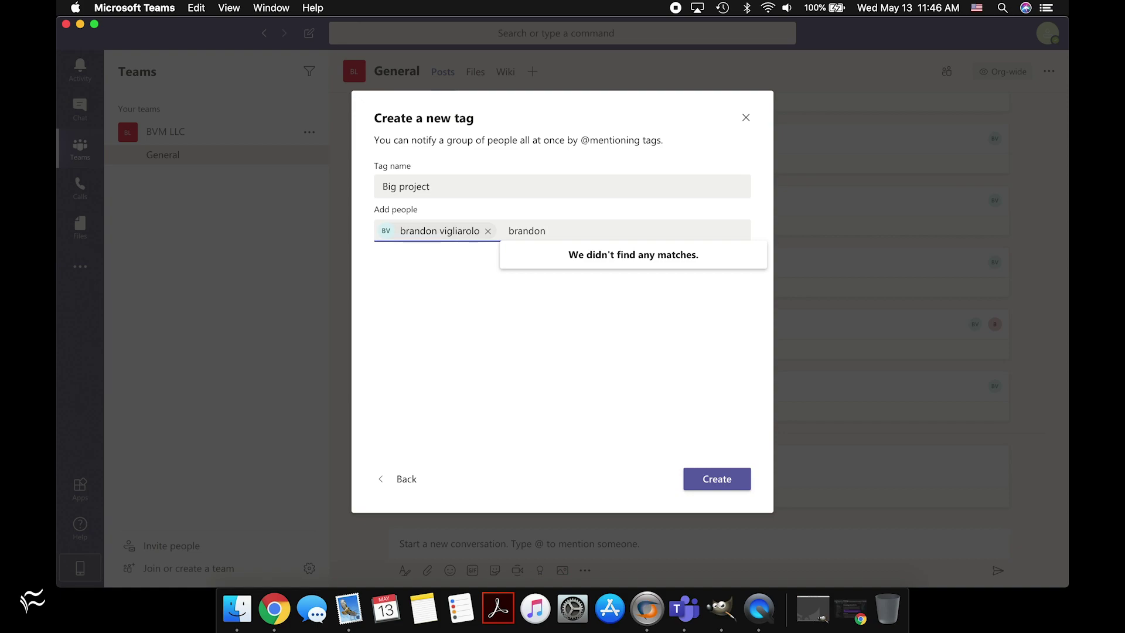
key("BackSpace")
key("BackSpace")
key("BackSpace")
key("BackSpace")
key("BackSpace")
key("BackSpace")
key("BackSpace")
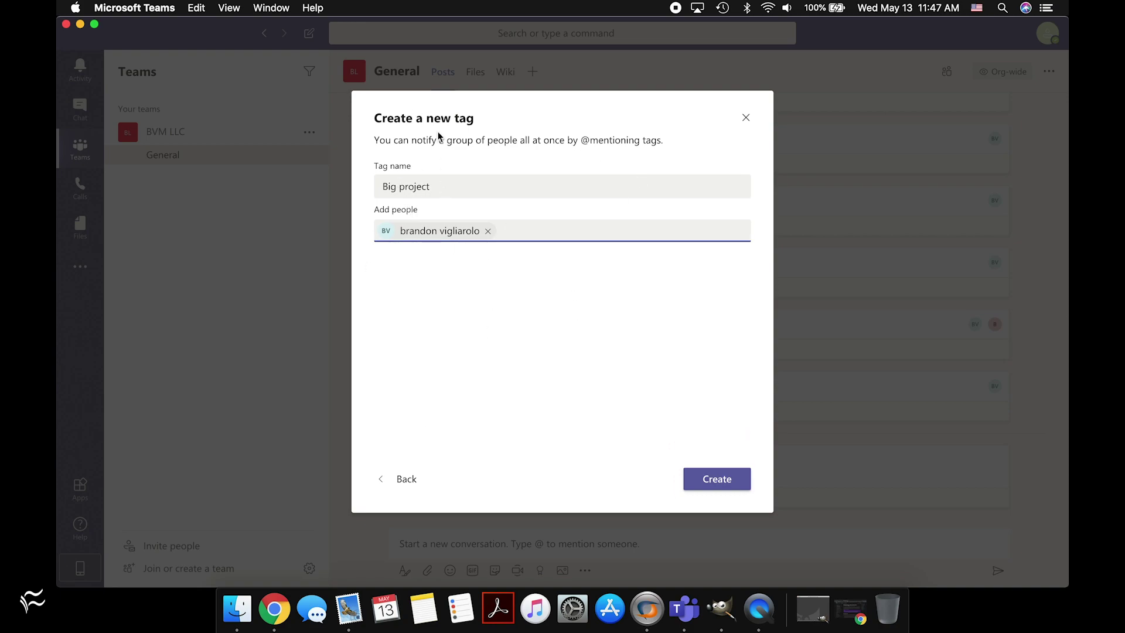
Step: Create the Big project tag, check it under your own tags, and close the tag manager
left_click(703, 482)
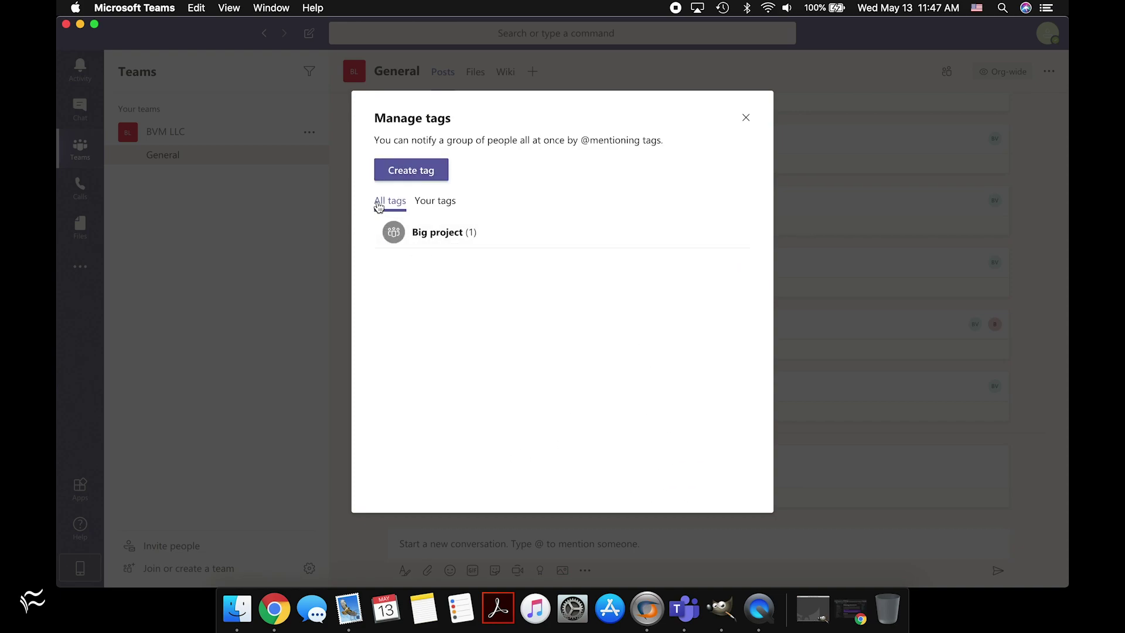
left_click_drag(429, 212, 429, 234)
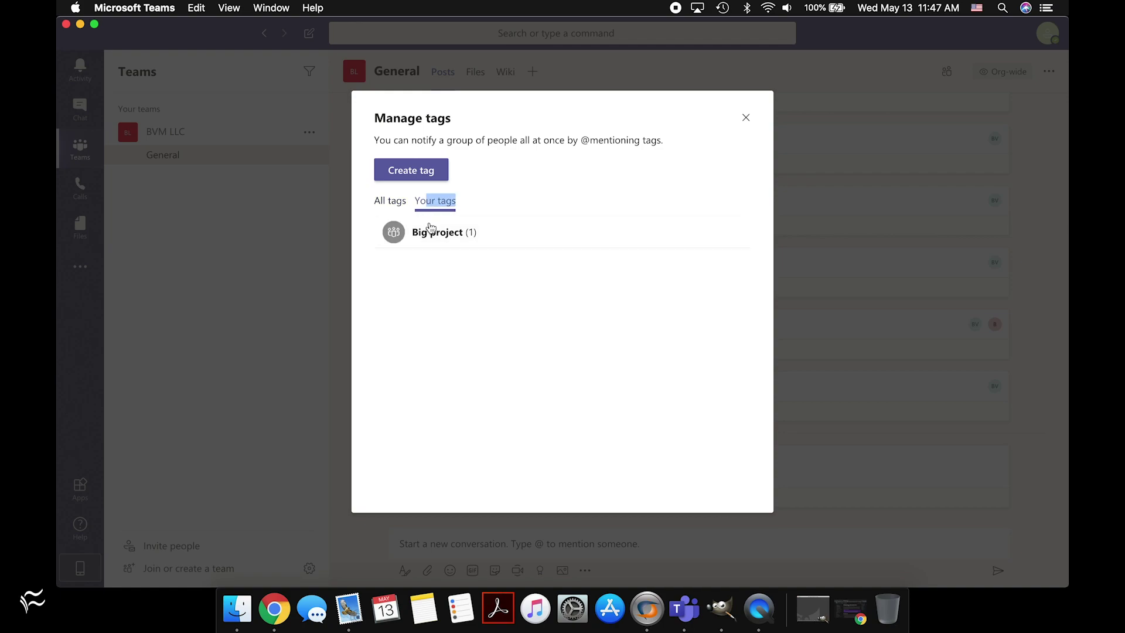
left_click(475, 318)
left_click(744, 119)
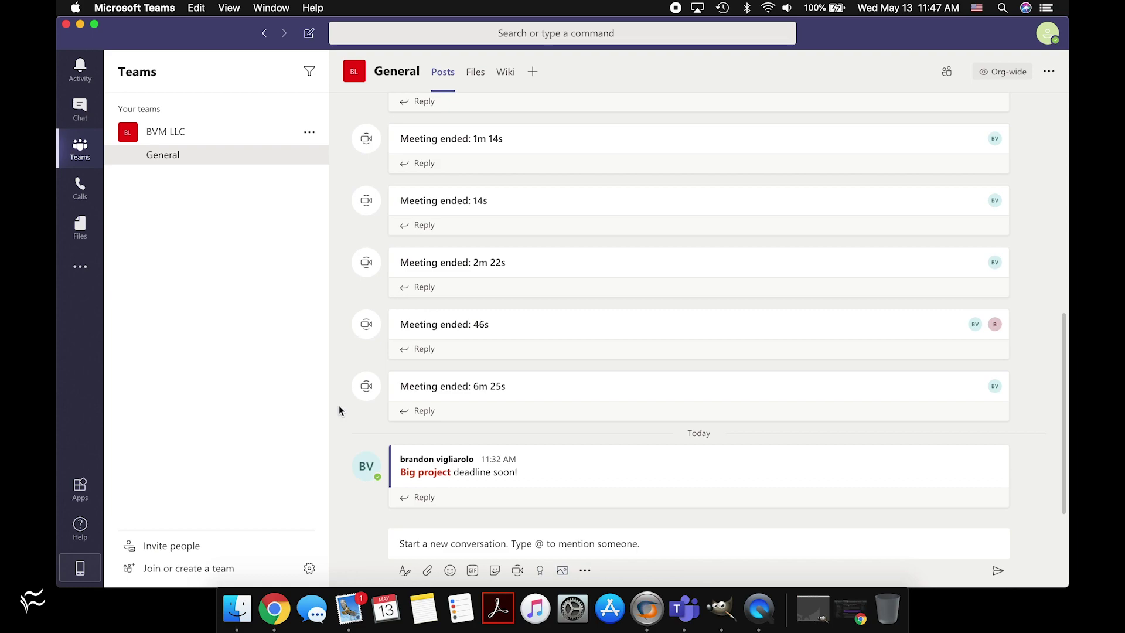
Step: Assign the Big project tag to the non-owner member in the BVM LLC team's member list
left_click(310, 134)
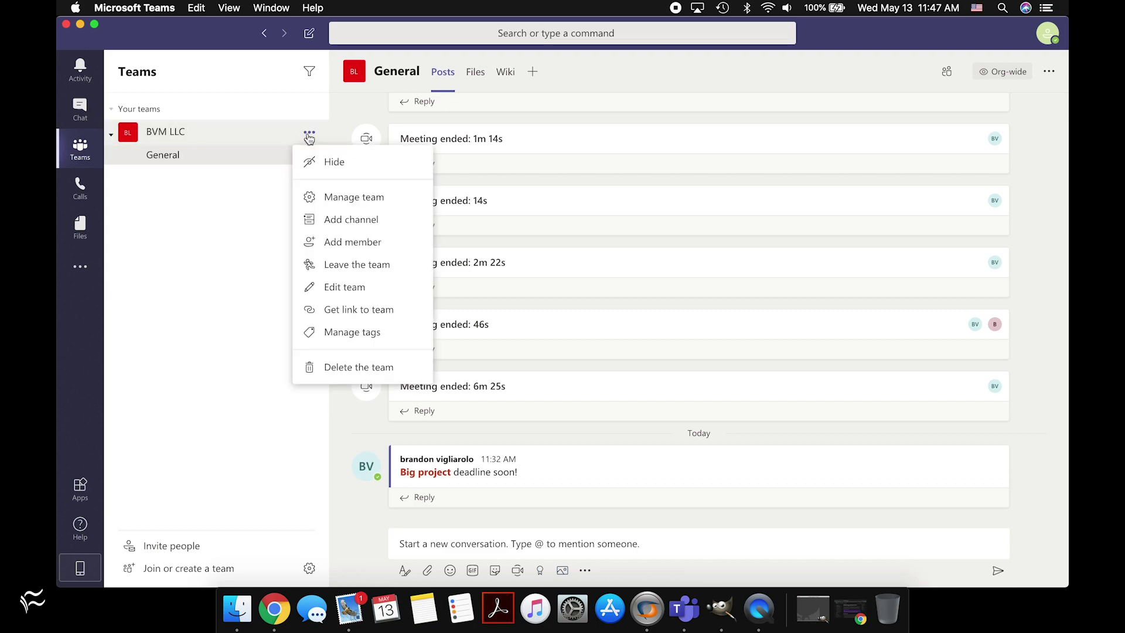
left_click(336, 198)
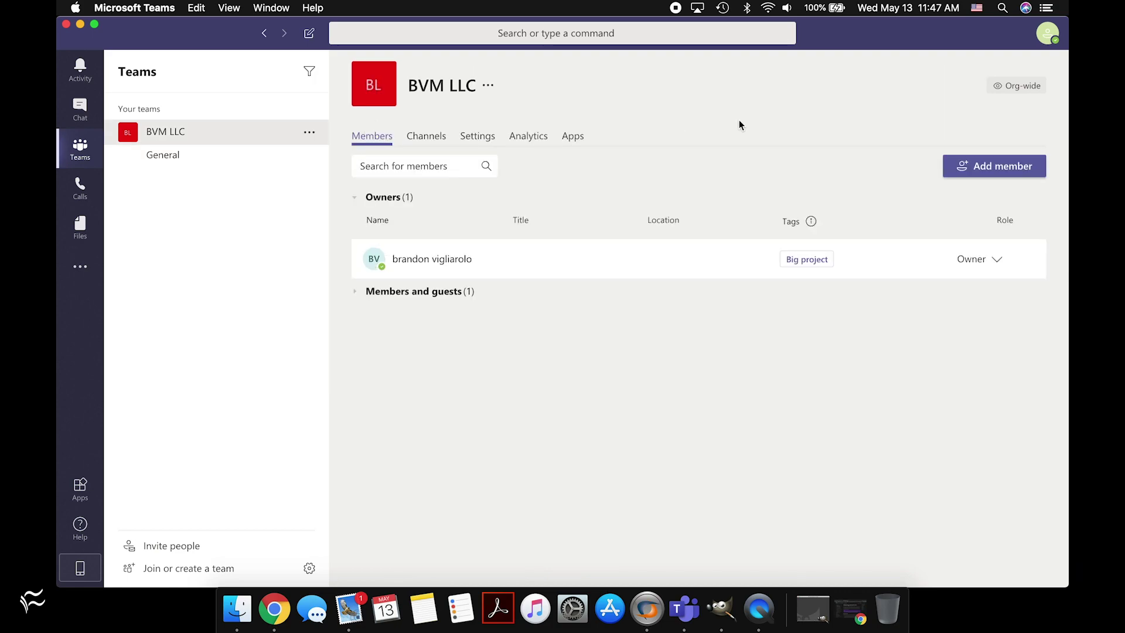
left_click(356, 292)
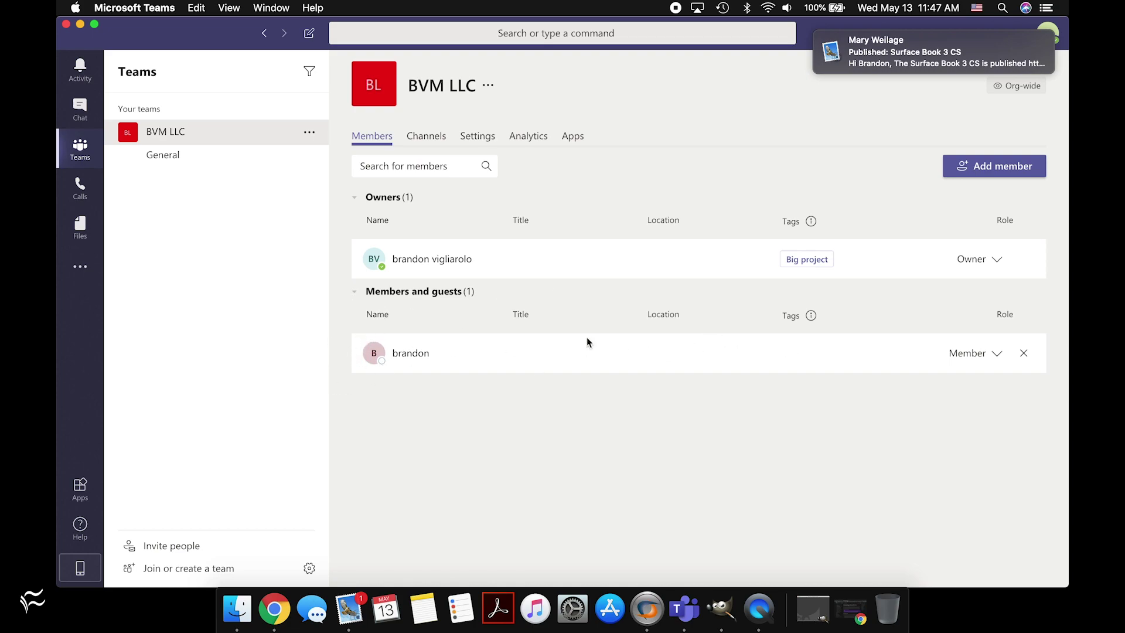
mouse_move(379, 352)
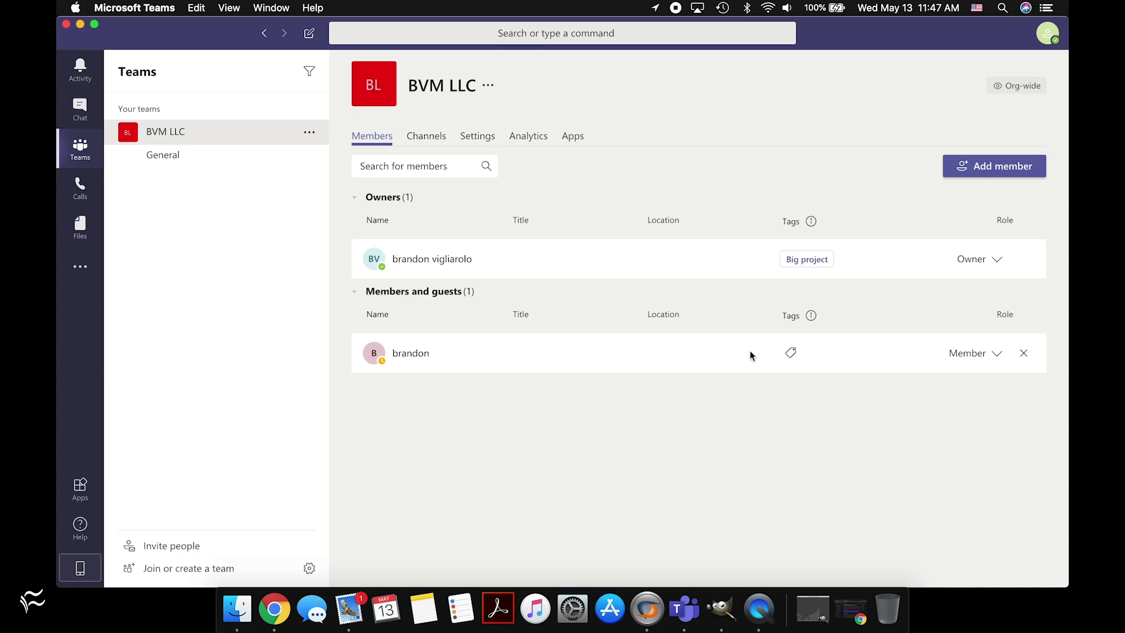
left_click(792, 354)
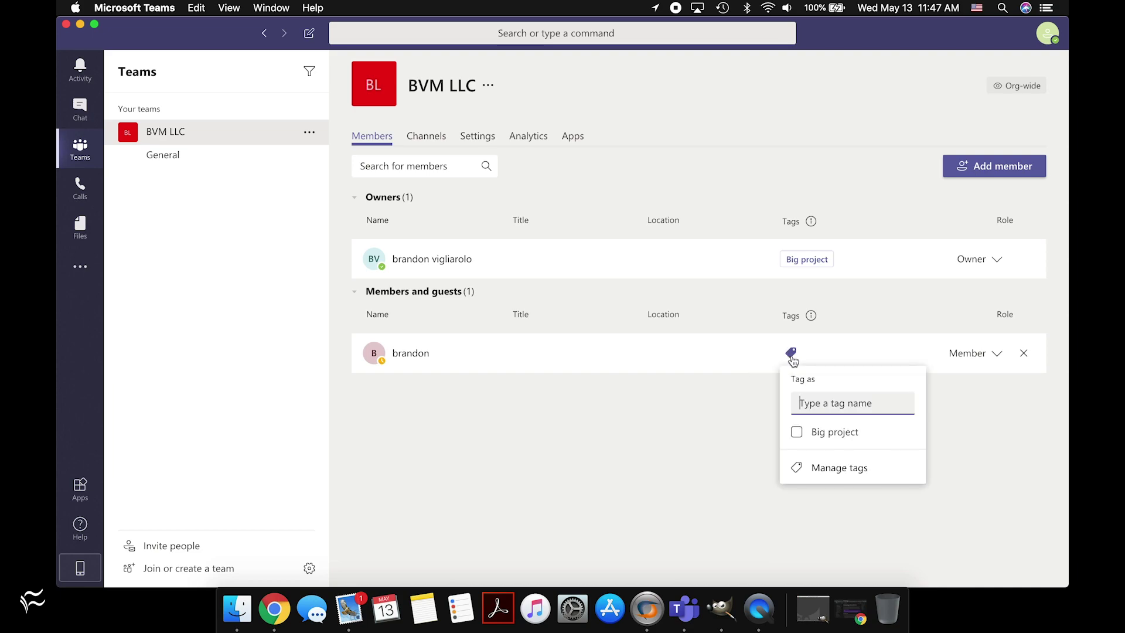
left_click(797, 435)
left_click(857, 469)
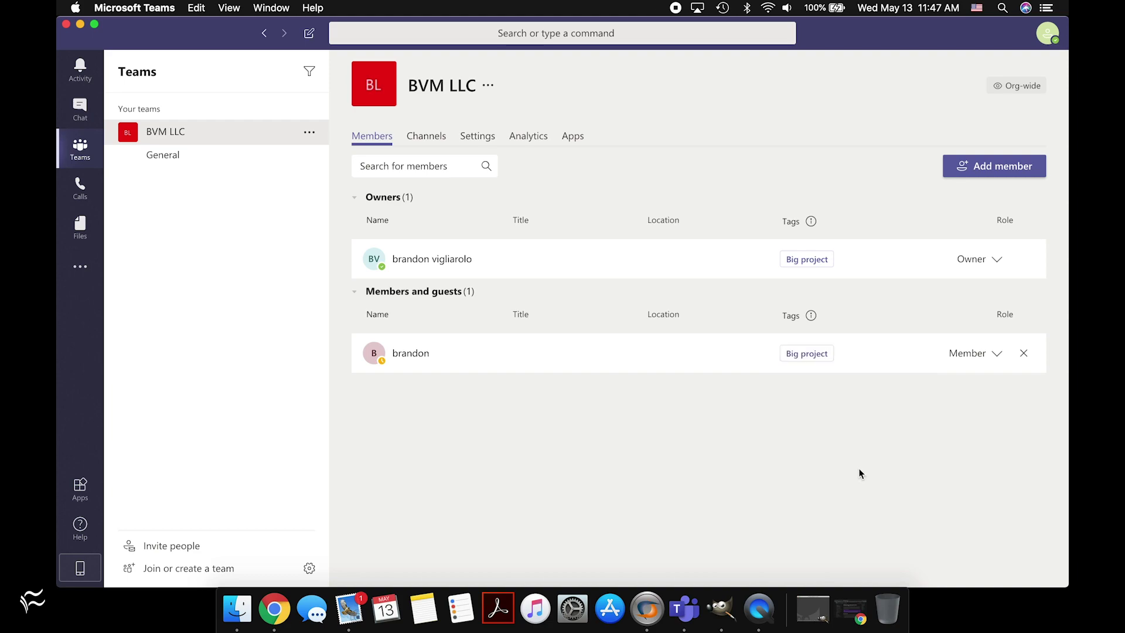
left_click(798, 258)
Step: Return to the posts of the BVM LLC team's General channel
left_click(200, 138)
left_click(165, 133)
left_click(157, 156)
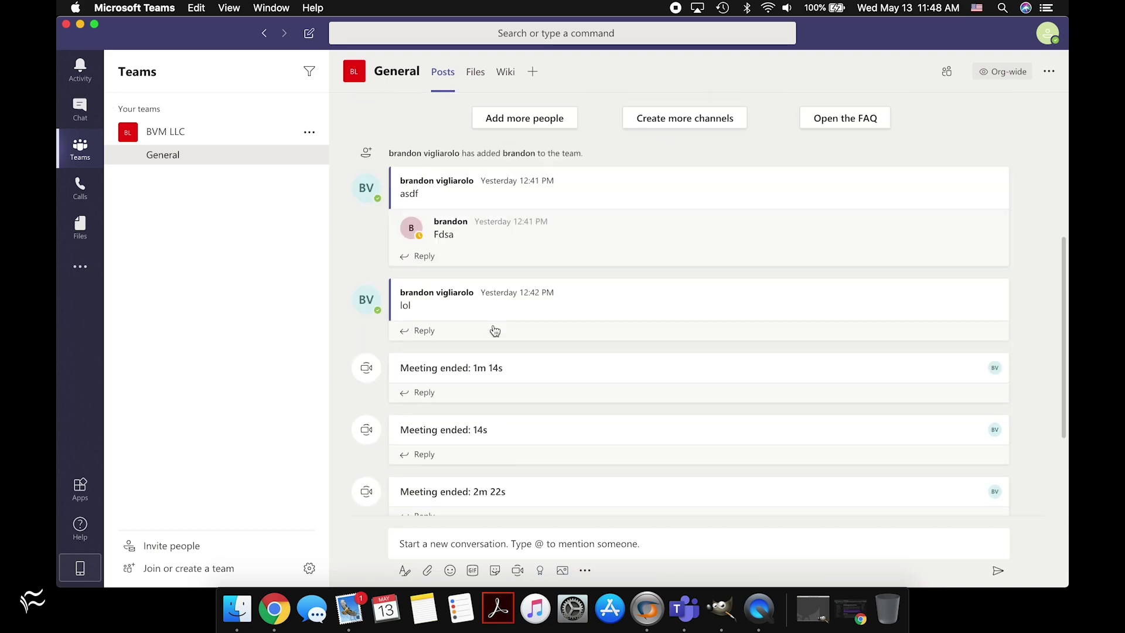
Step: Post "Don't forget about that deadline!" in the General channel, starting with a mention of the Big project tag
left_click(503, 542)
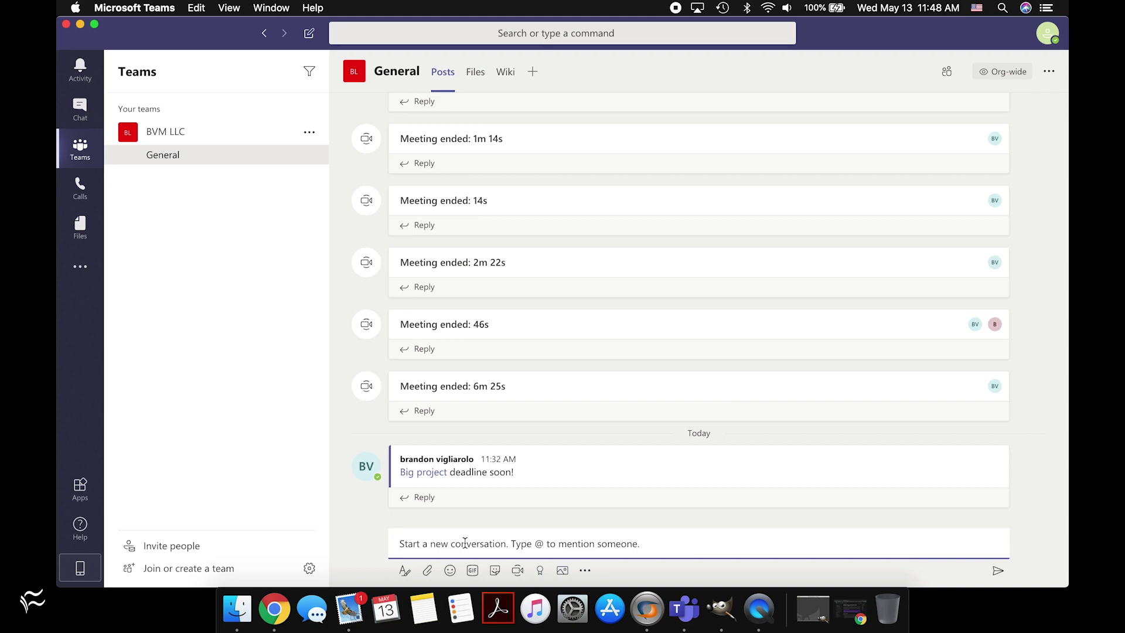
type("@")
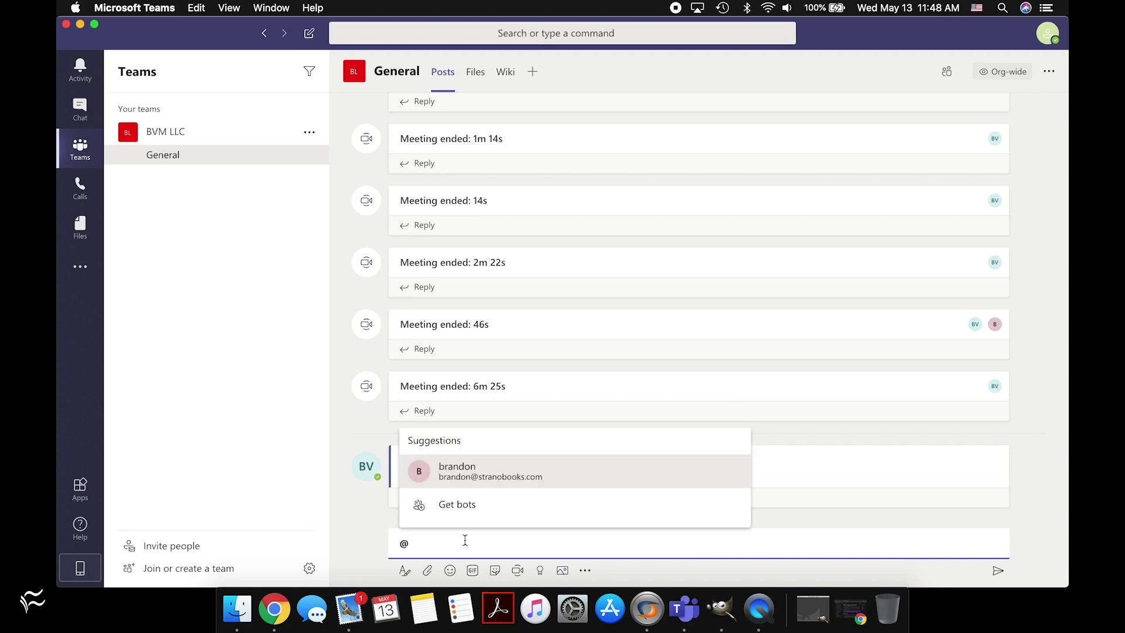
key("Down")
key("Down")
key("Down")
key("Down")
key("Down")
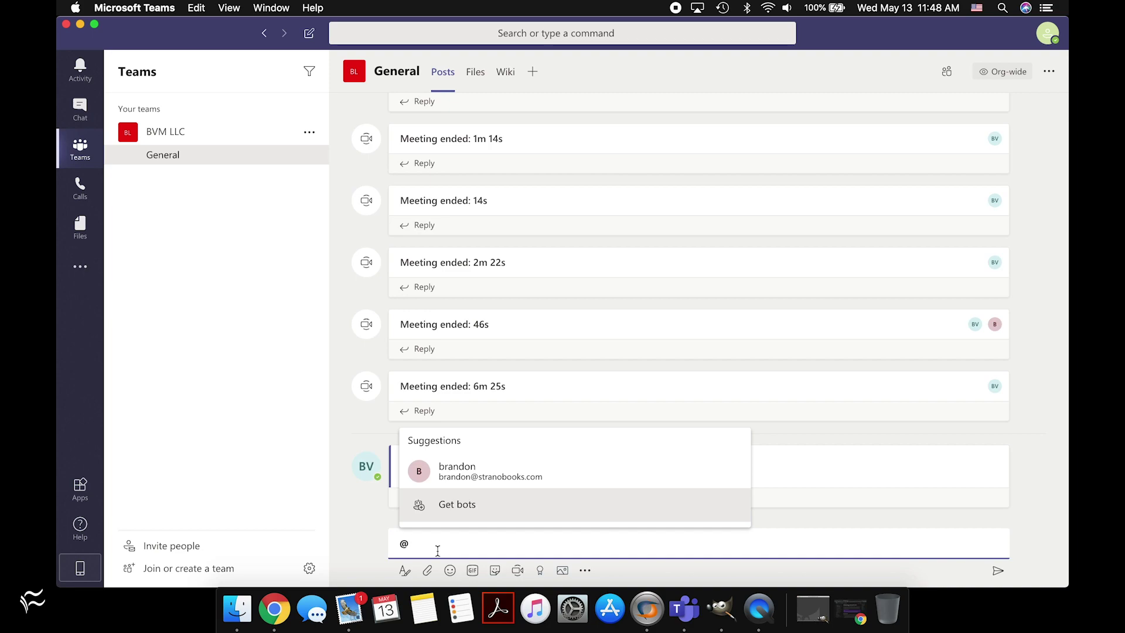
type("big")
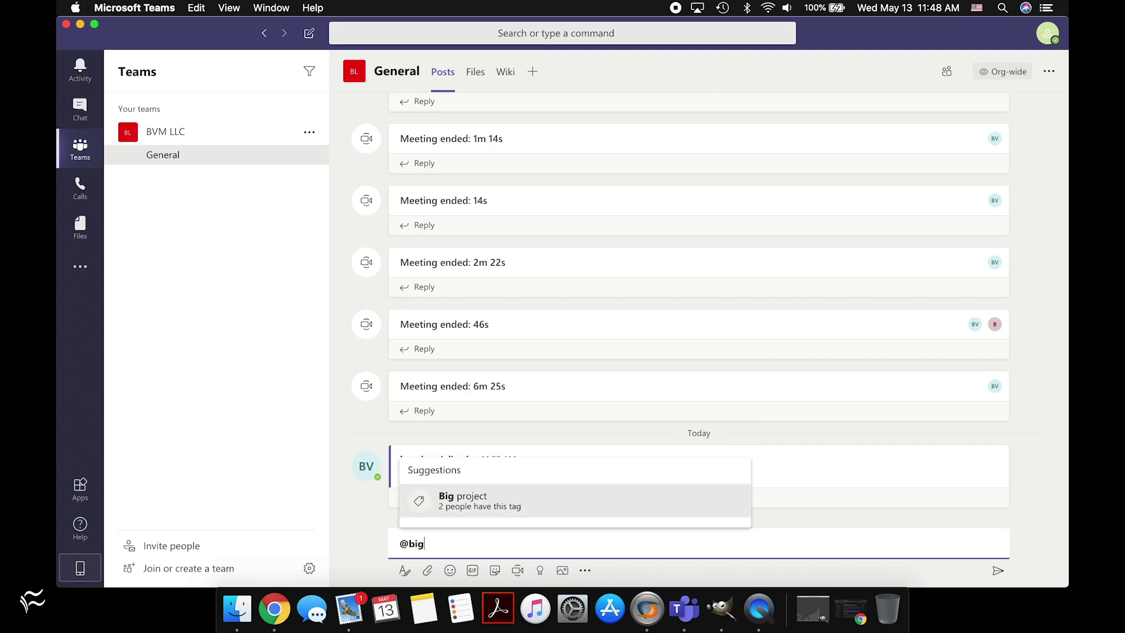
left_click(467, 501)
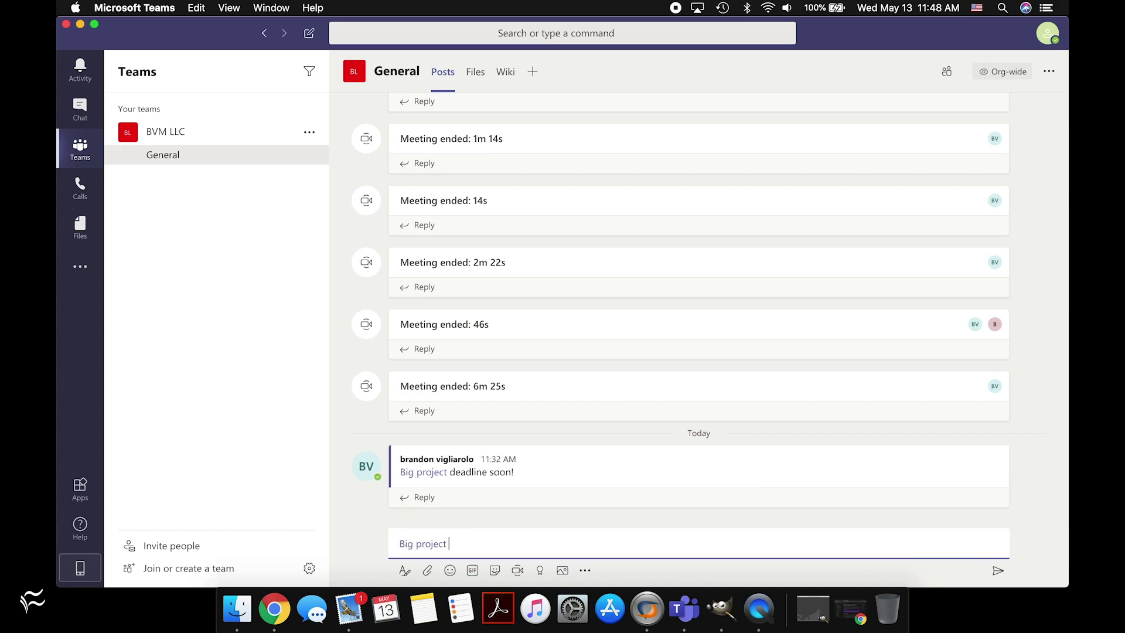
type("Don't forget about that deadline!")
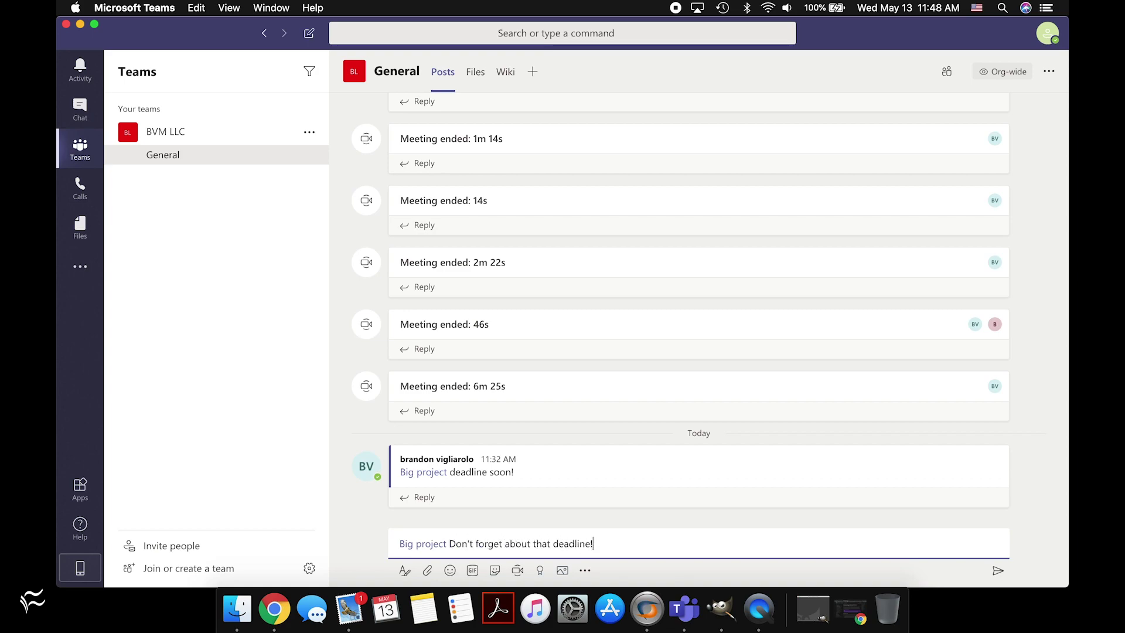
key("Return")
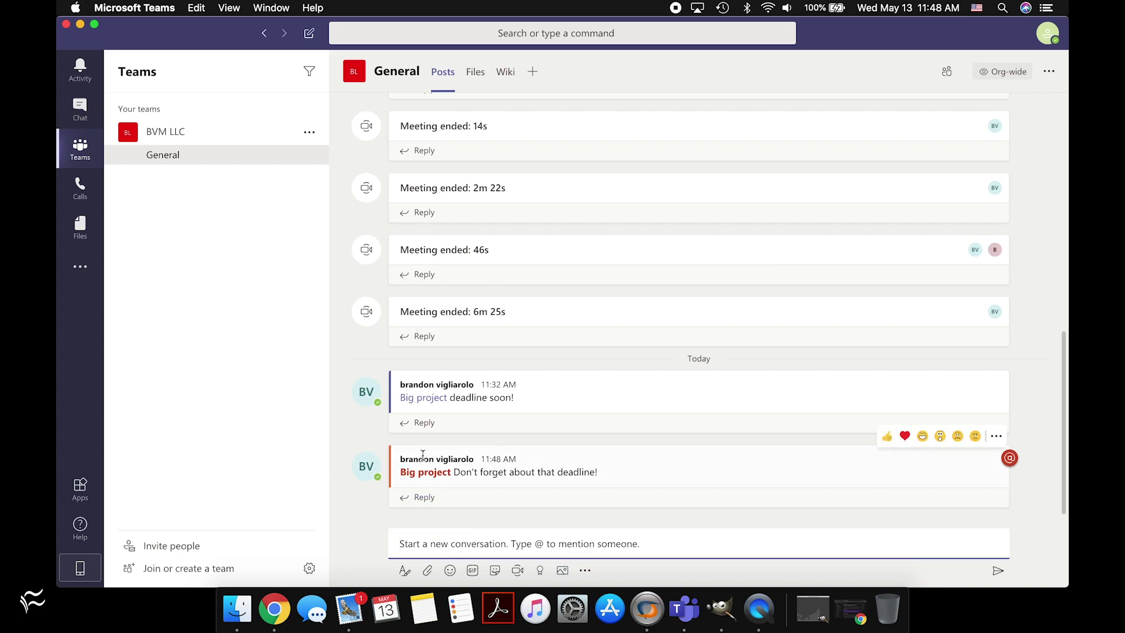
mouse_move(364, 464)
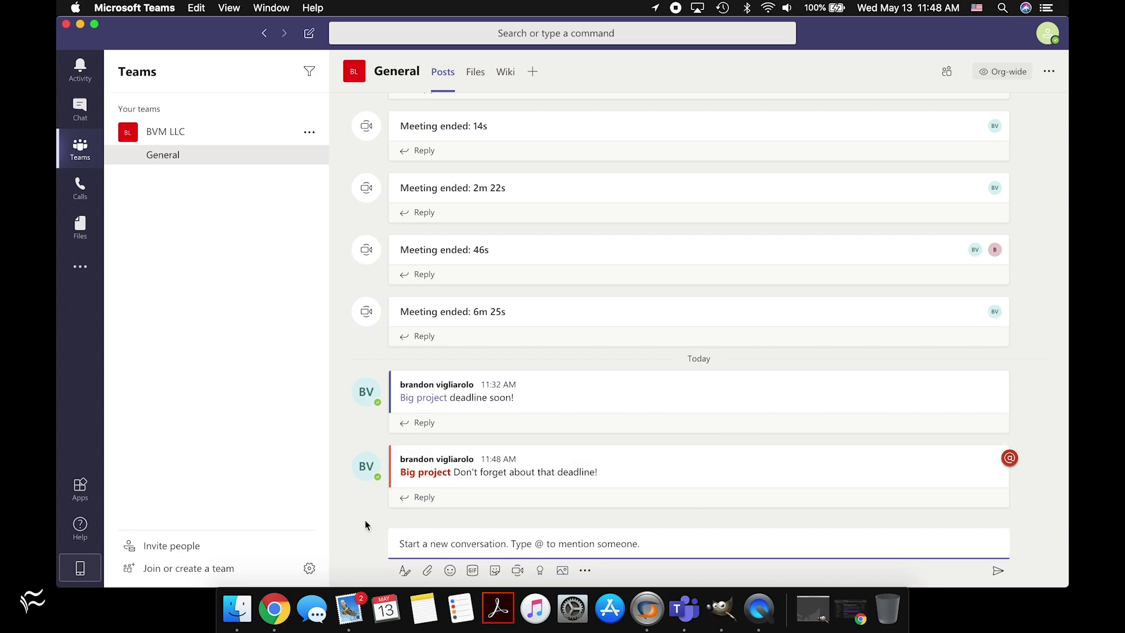
Step: Remove both people from the BVM LLC team's Big project tag
left_click(309, 133)
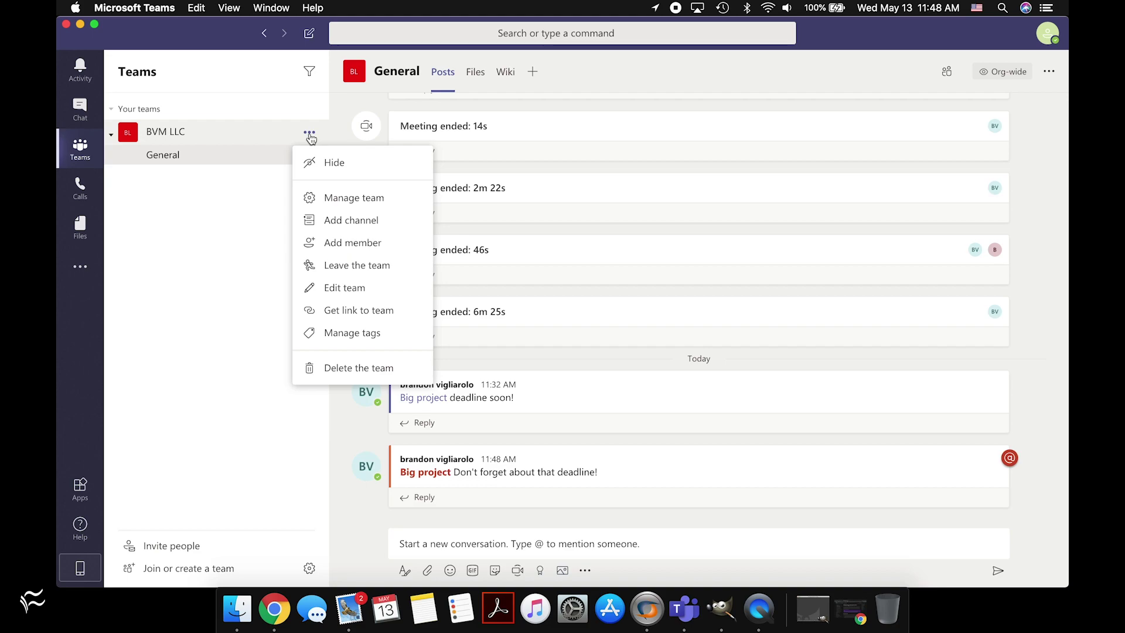
left_click(337, 332)
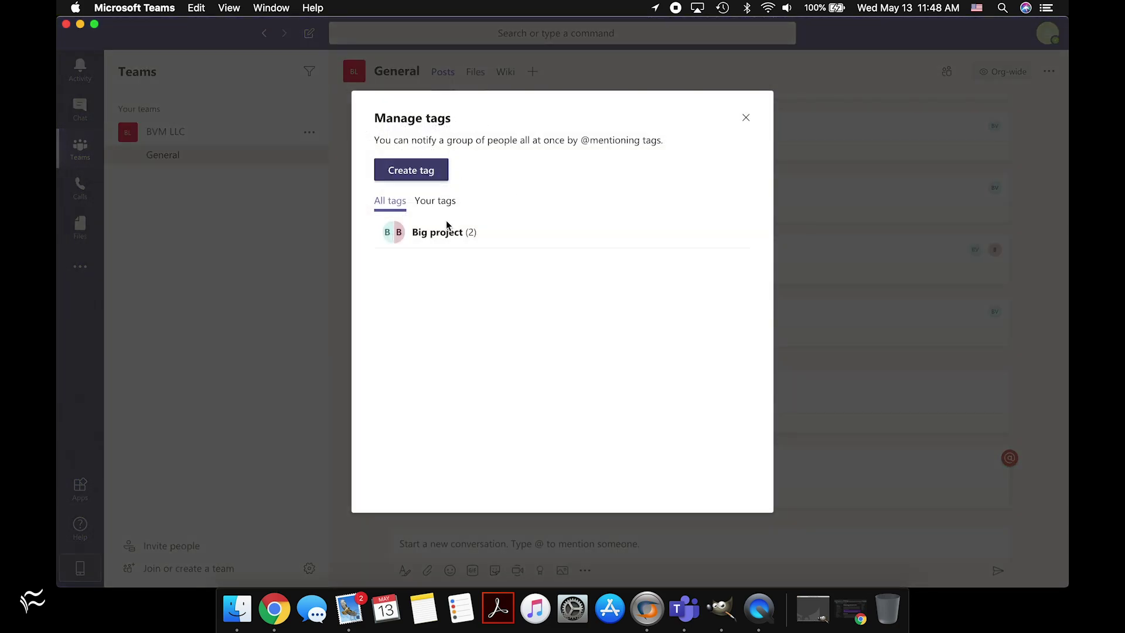
left_click(448, 232)
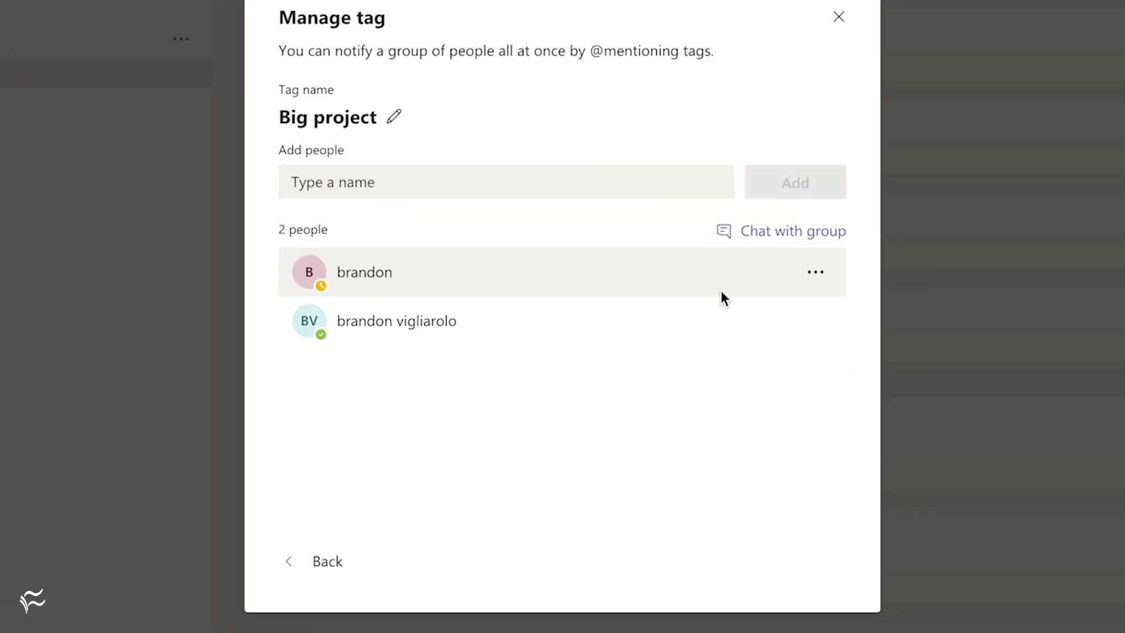
left_click(816, 272)
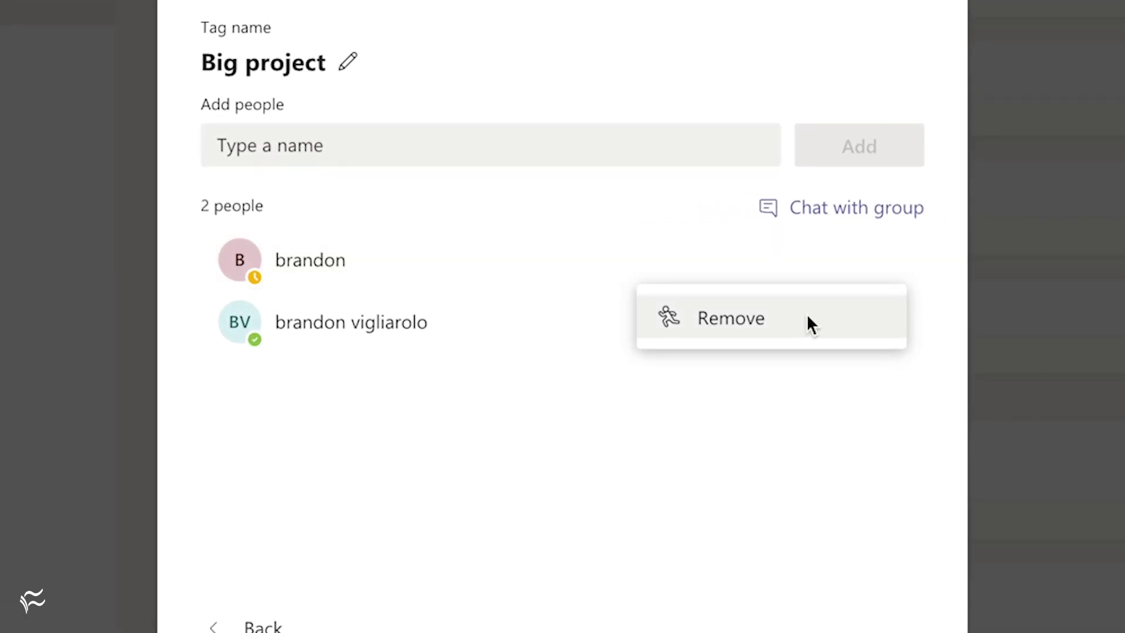
left_click(773, 542)
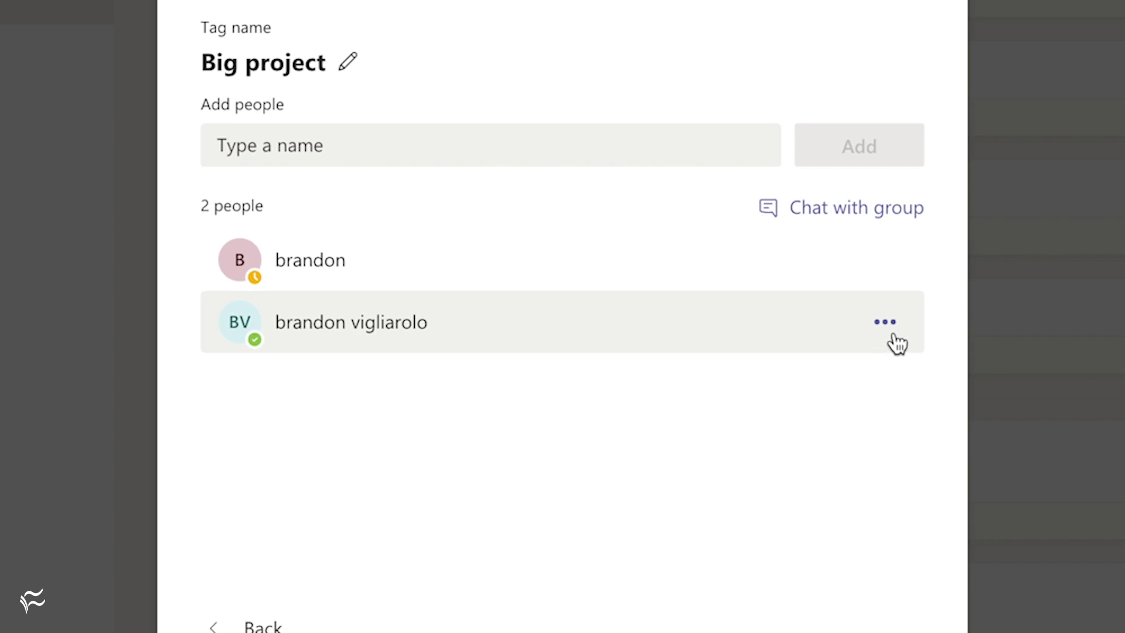
left_click(891, 332)
left_click(858, 381)
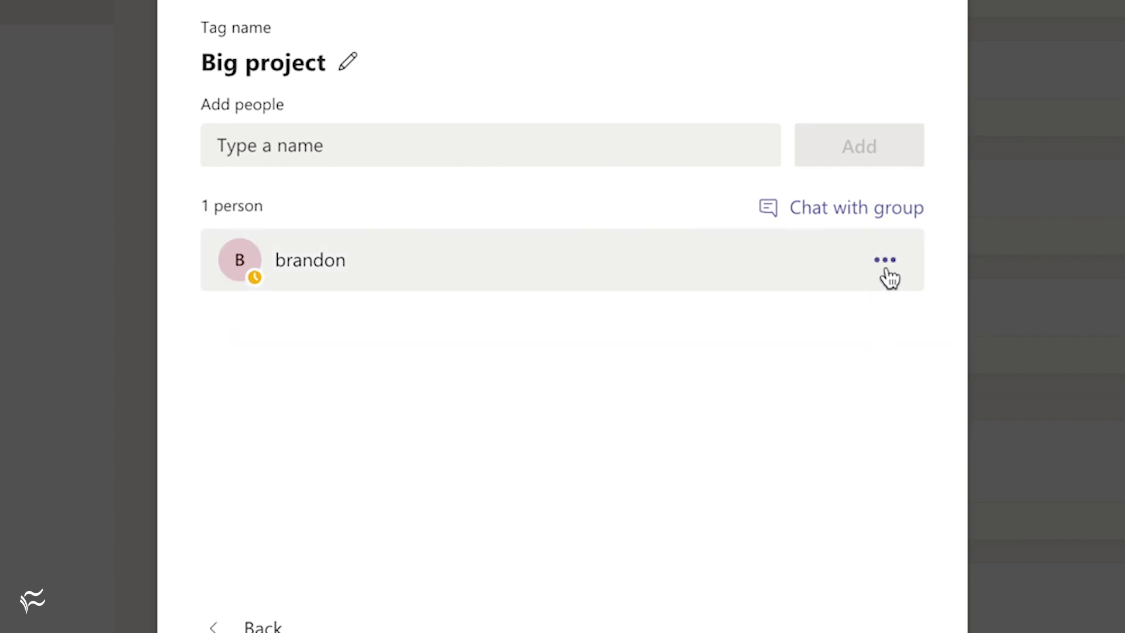
left_click(887, 271)
left_click(779, 329)
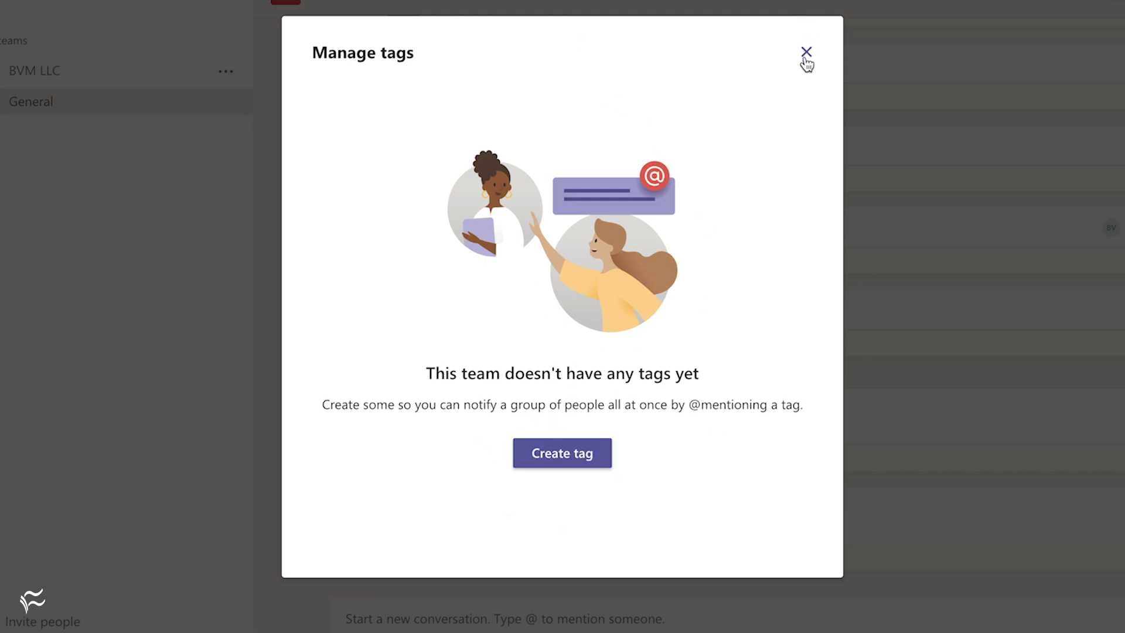
Step: Create a tag named project in the BVM LLC team with the team owner as its only person, and close tag management
left_click(572, 457)
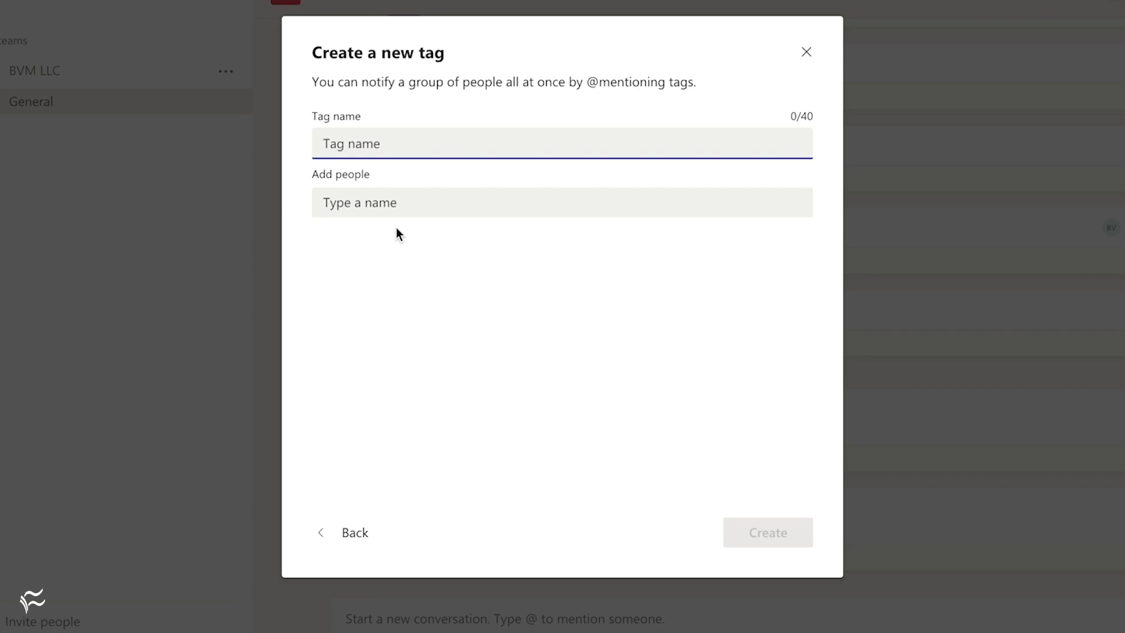
type("project")
left_click(431, 183)
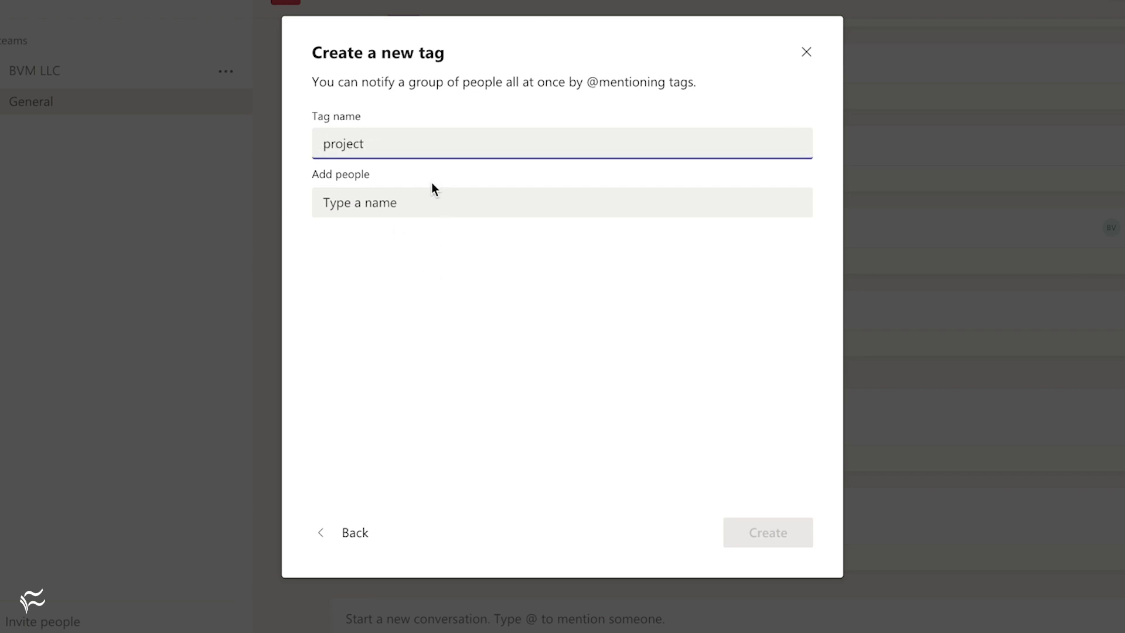
left_click(430, 215)
type("brandon")
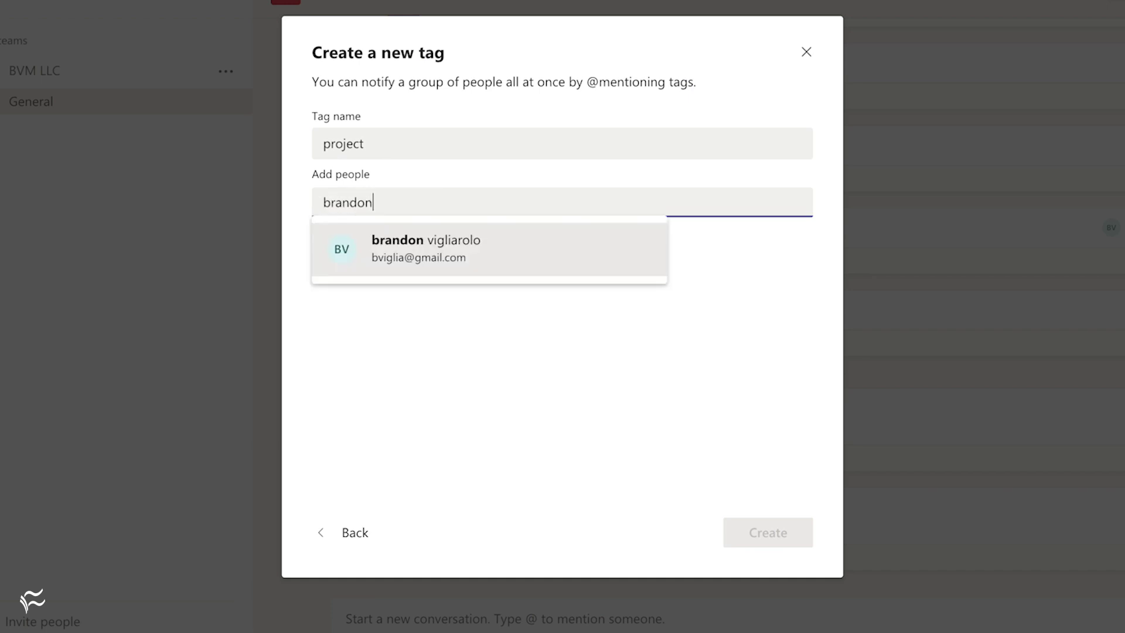
left_click(427, 245)
left_click(772, 533)
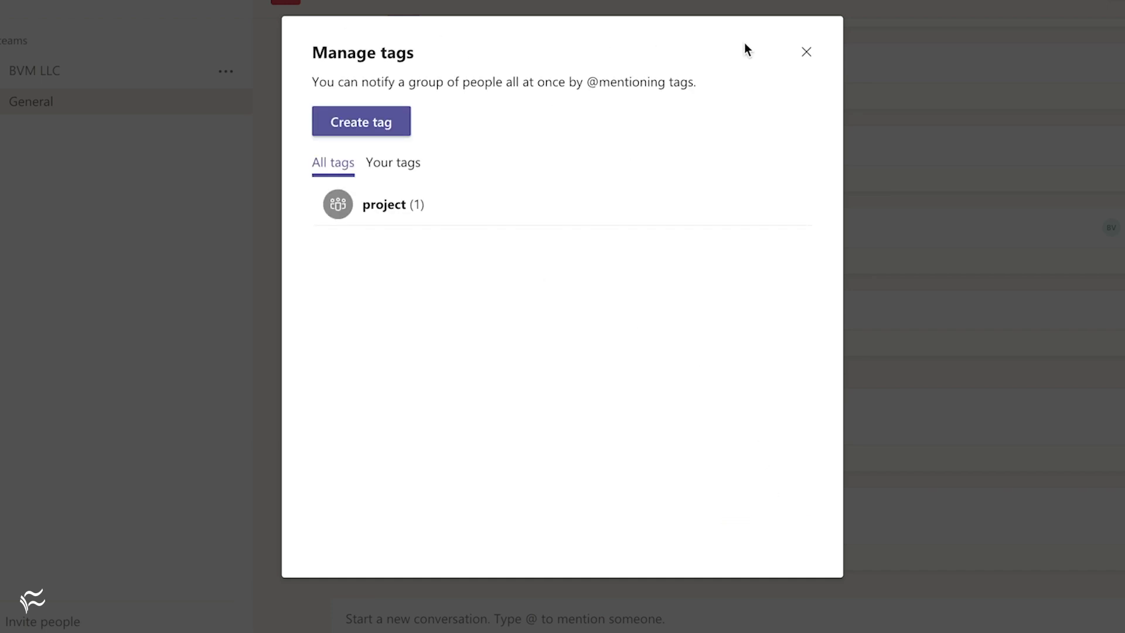
left_click(808, 52)
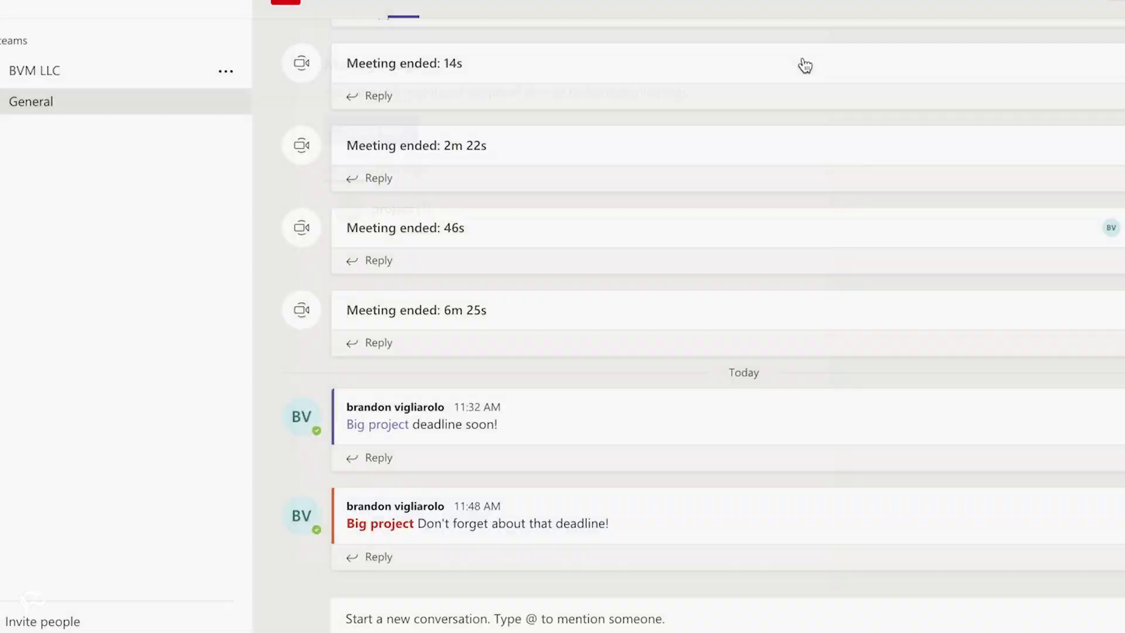
Step: Remove the project tag from the team owner in the BVM LLC team's member list
left_click(226, 75)
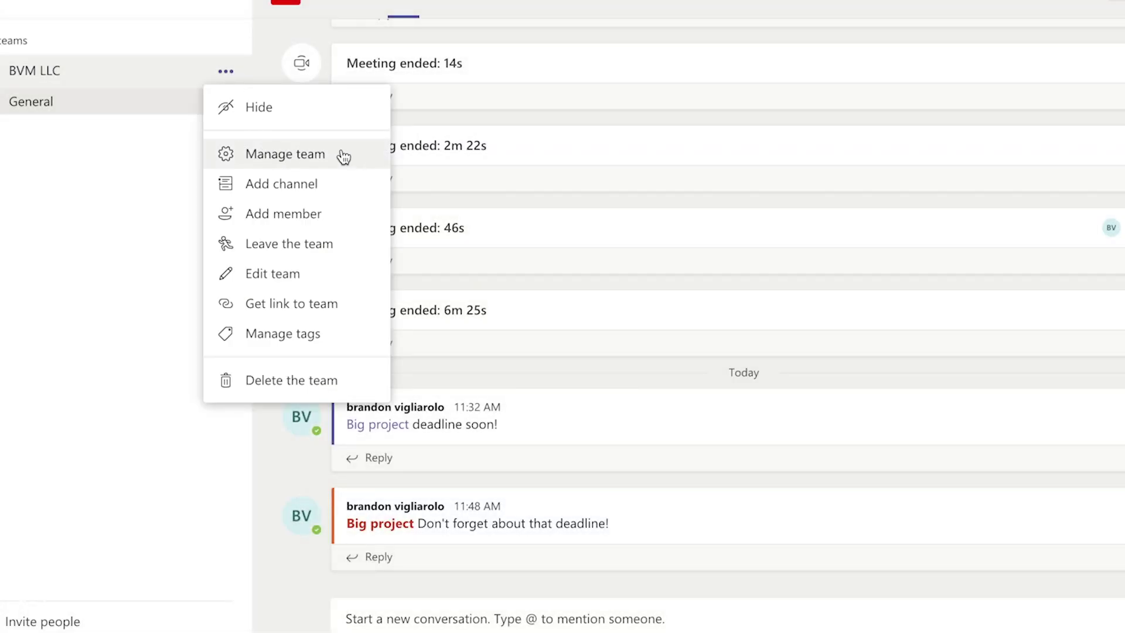
left_click(267, 167)
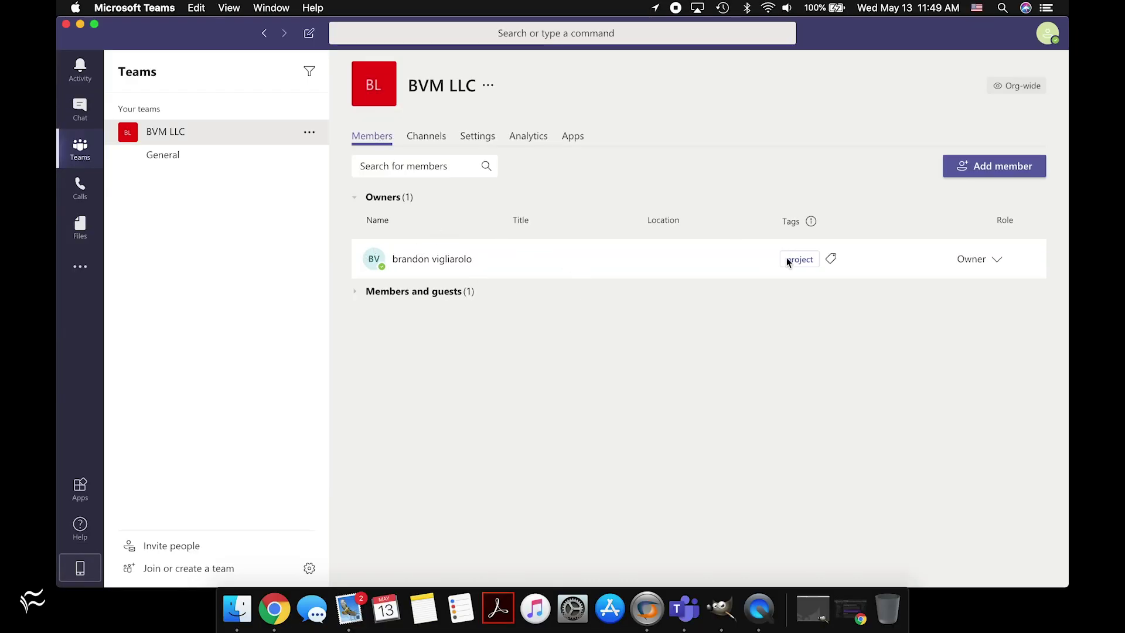
mouse_move(797, 259)
left_click(831, 262)
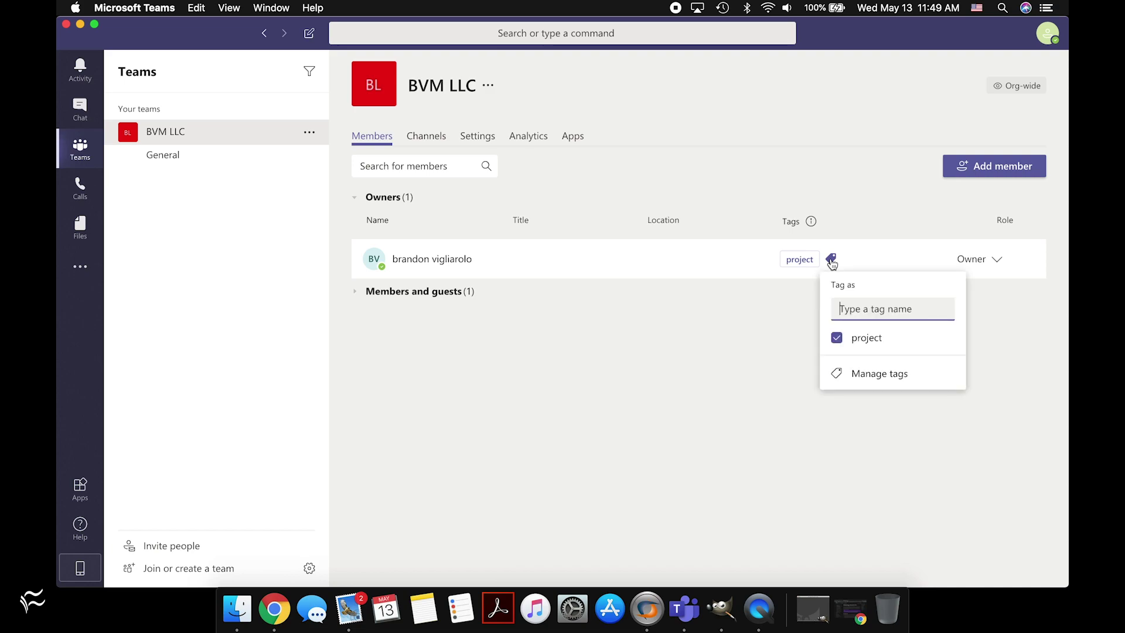
left_click(837, 340)
left_click(851, 377)
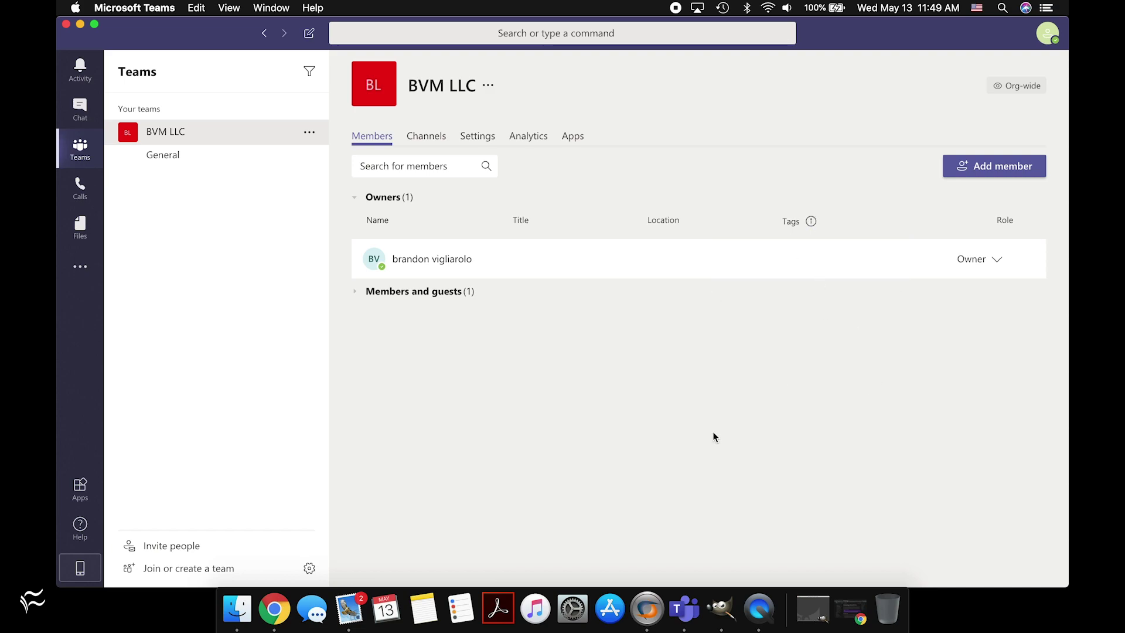
Step: Check the tags defined for the BVM LLC team and return to the posts of its General channel
left_click(310, 135)
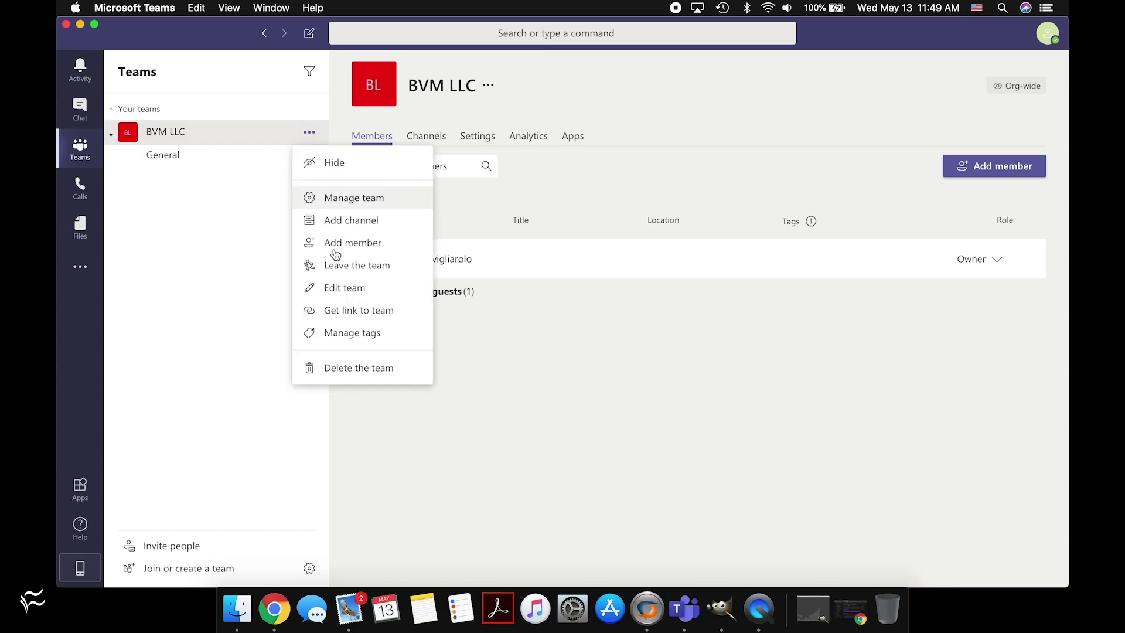
left_click(340, 333)
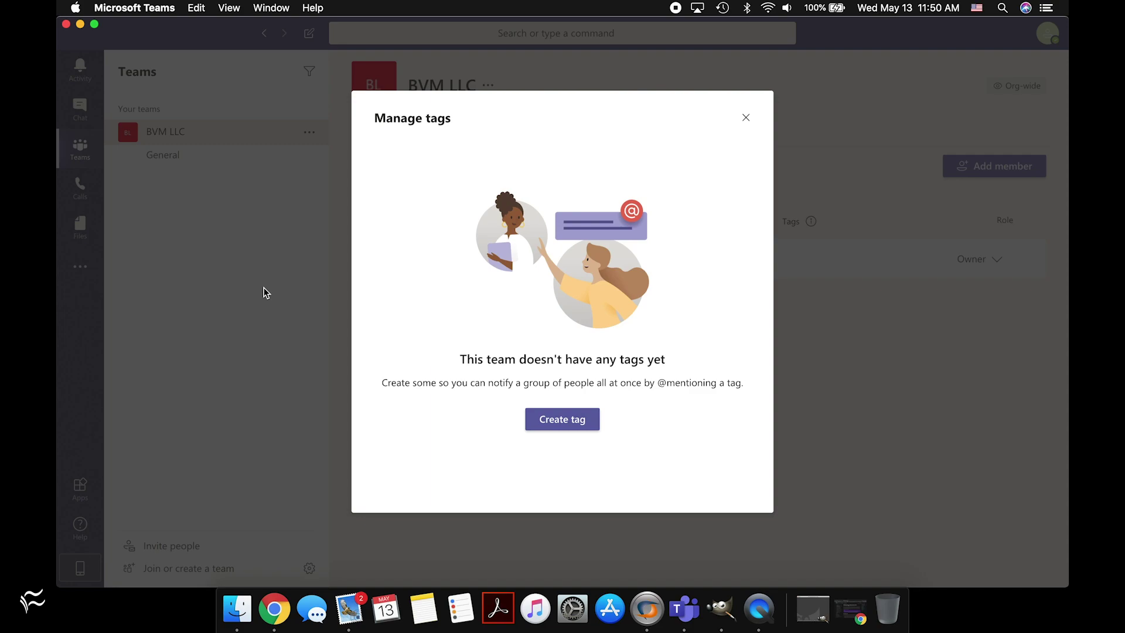
left_click(746, 118)
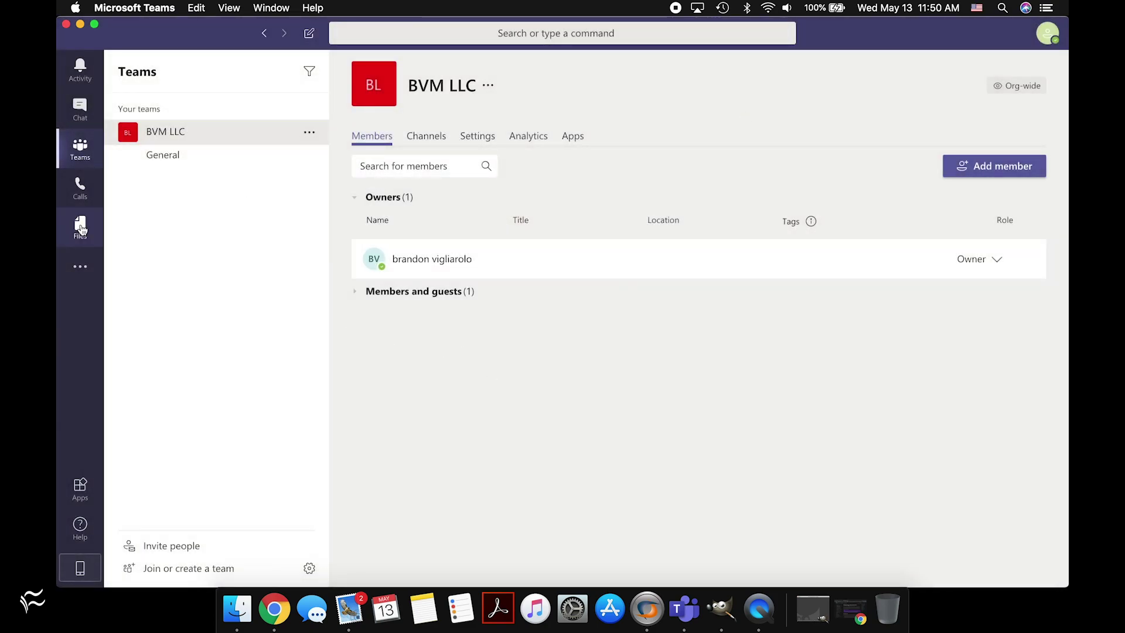
left_click(177, 134)
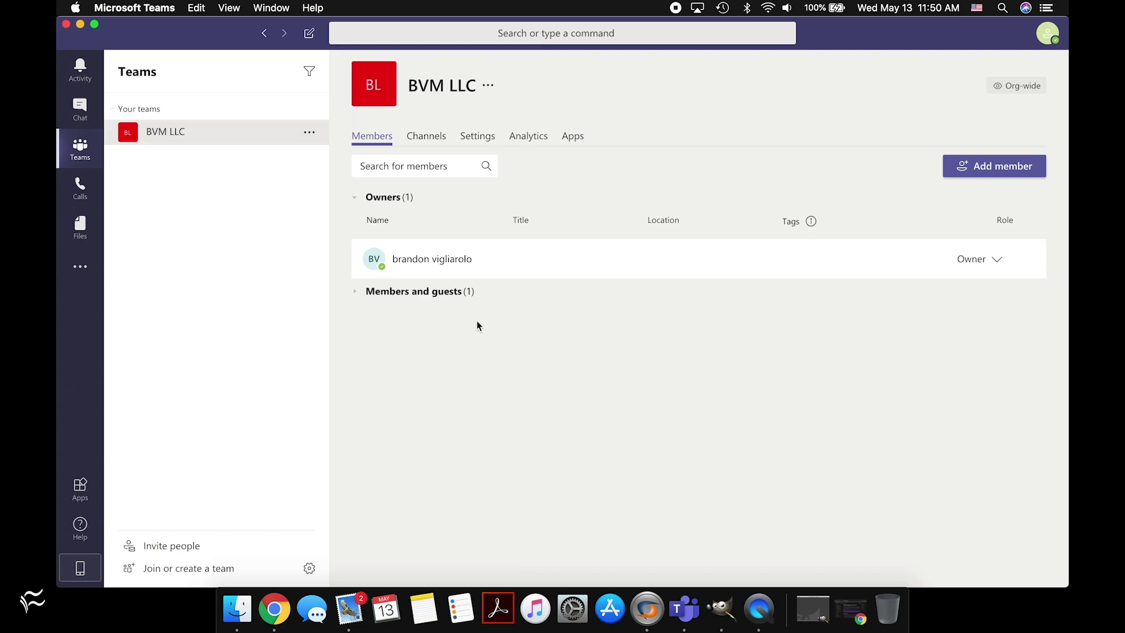
left_click(65, 156)
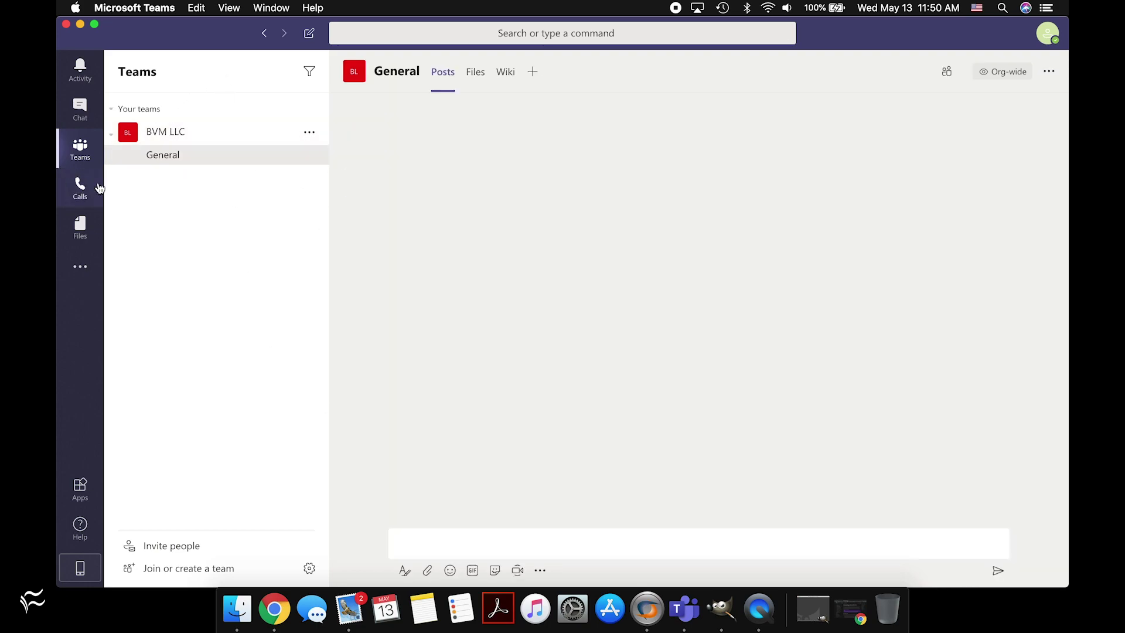